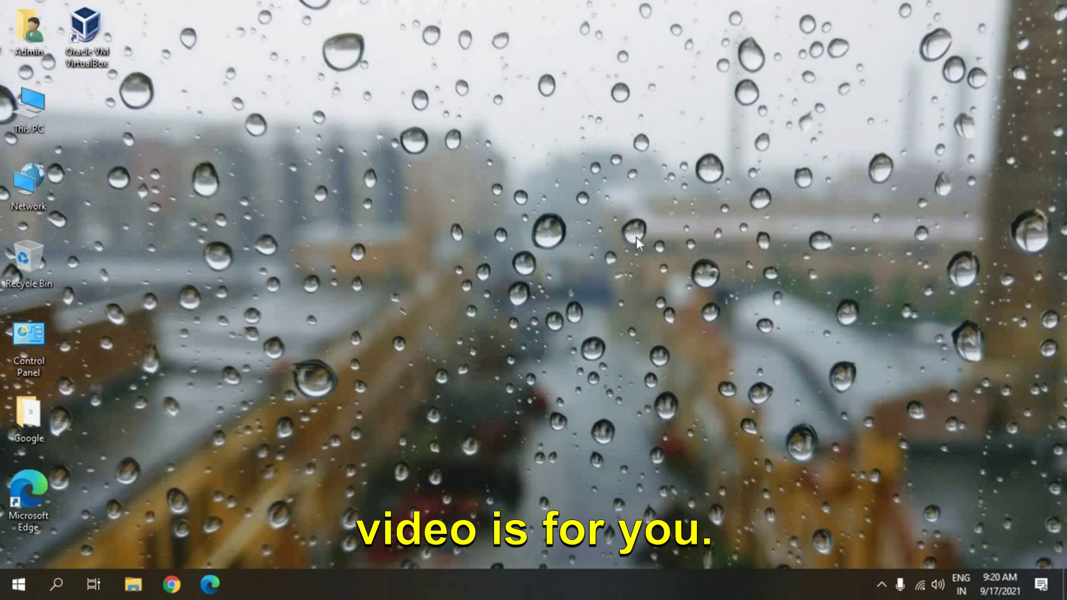
Step: Launch System Configuration with msconfig from Run and show its Boot tab for Windows 10
{"action": "right_click", "coordinate": [14, 590]}
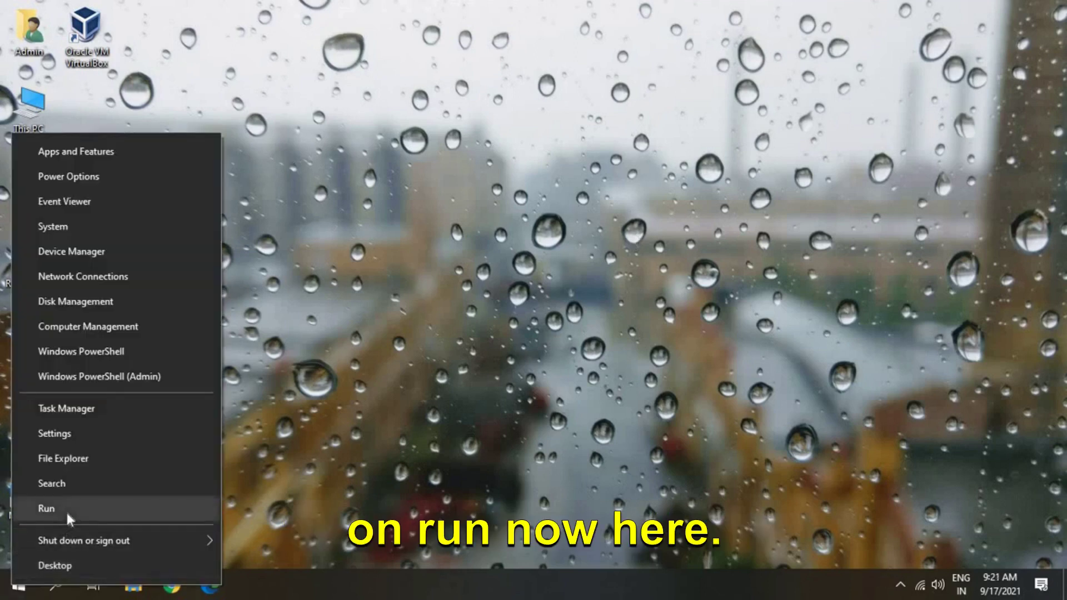
{"action": "left_click", "coordinate": [65, 510]}
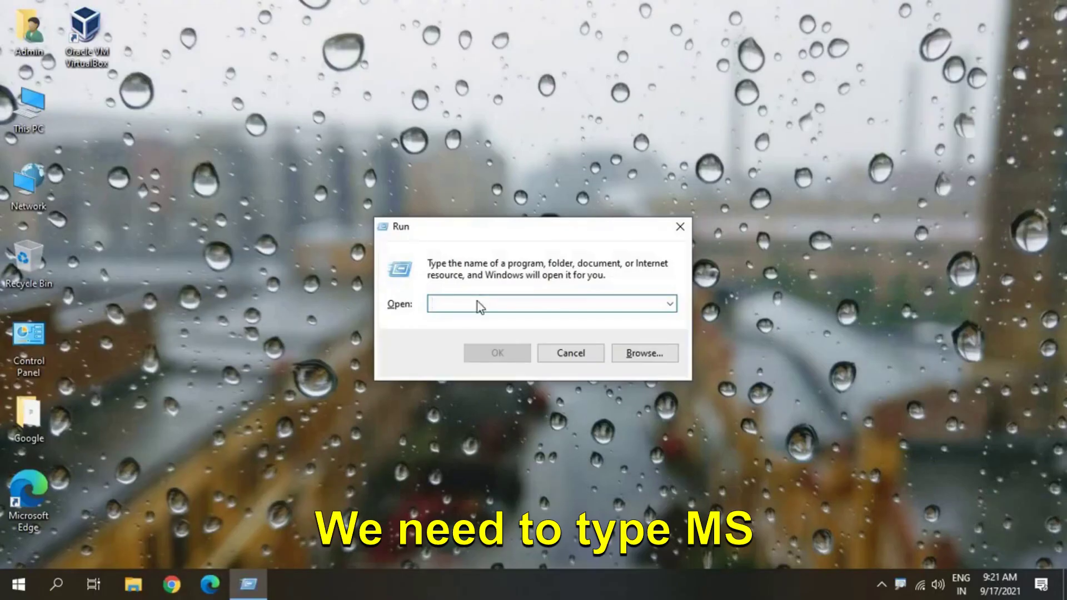
{"action": "type", "text": "msconfig"}
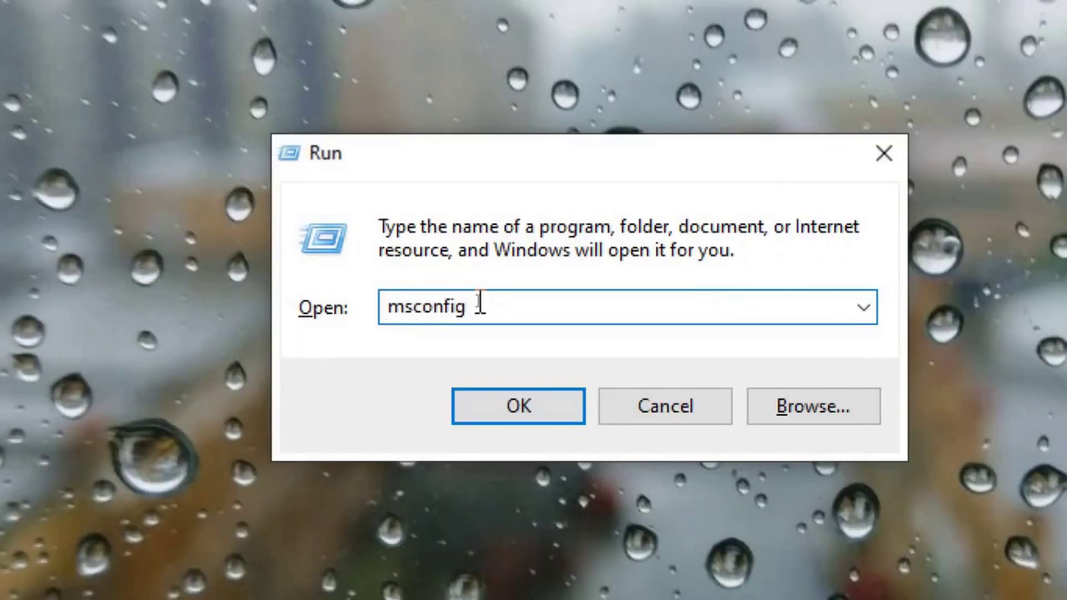
{"action": "key", "text": "Return"}
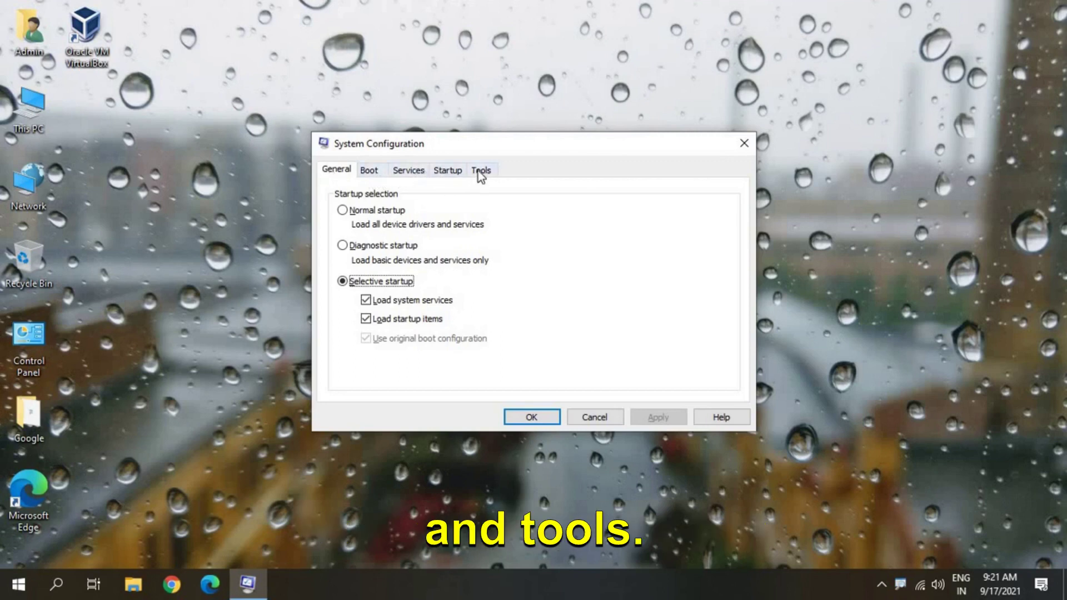
{"action": "left_click", "coordinate": [370, 172]}
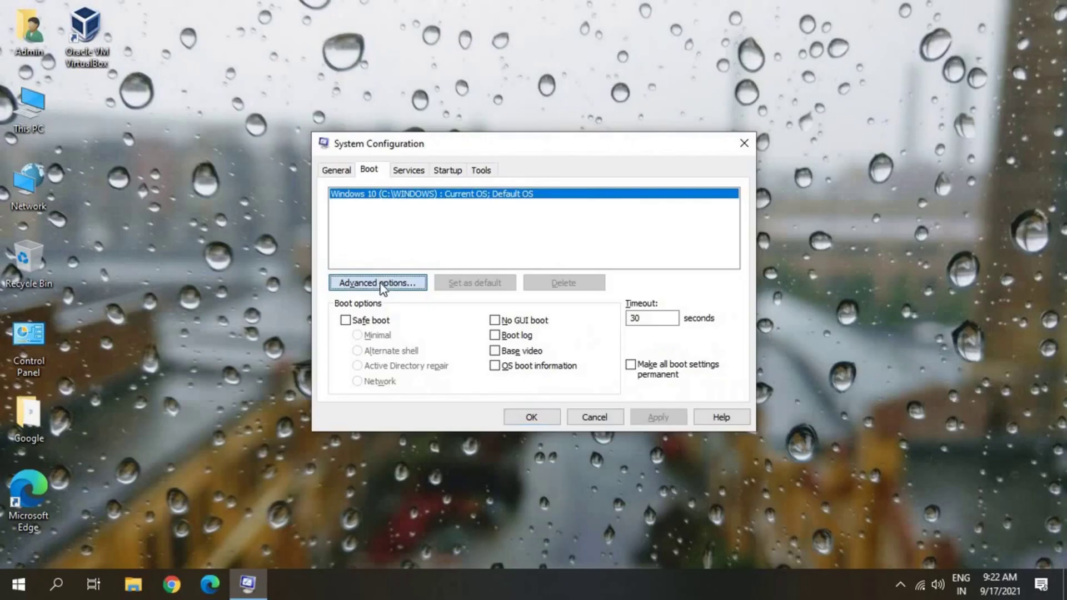
Step: Limit boot to 4 processors in Advanced boot options, apply, and close System Configuration
{"action": "left_click", "coordinate": [373, 276]}
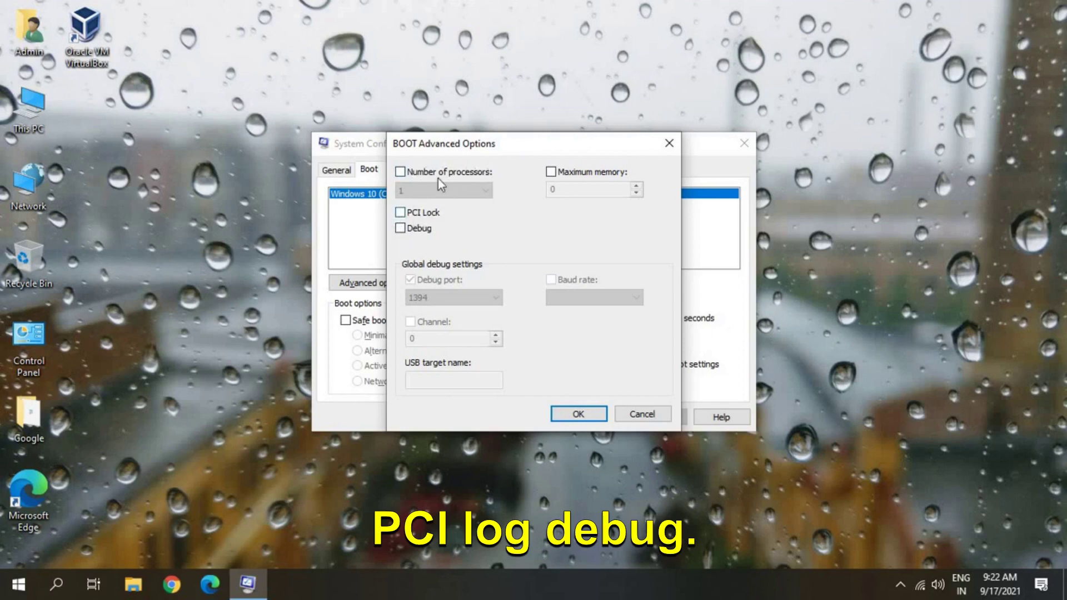
{"action": "left_click", "coordinate": [400, 173]}
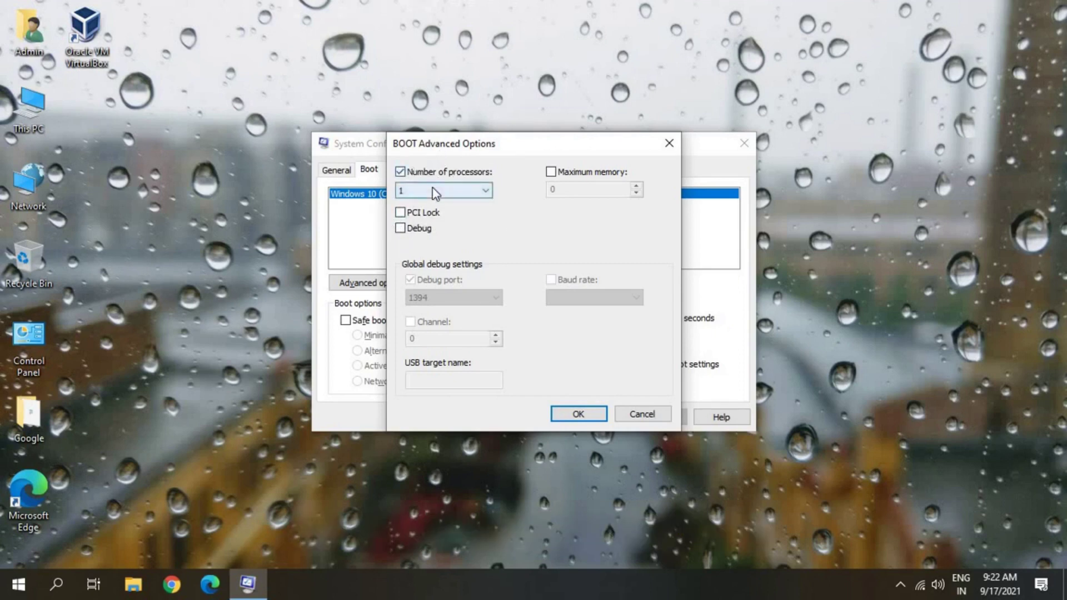
{"action": "left_click", "coordinate": [444, 196]}
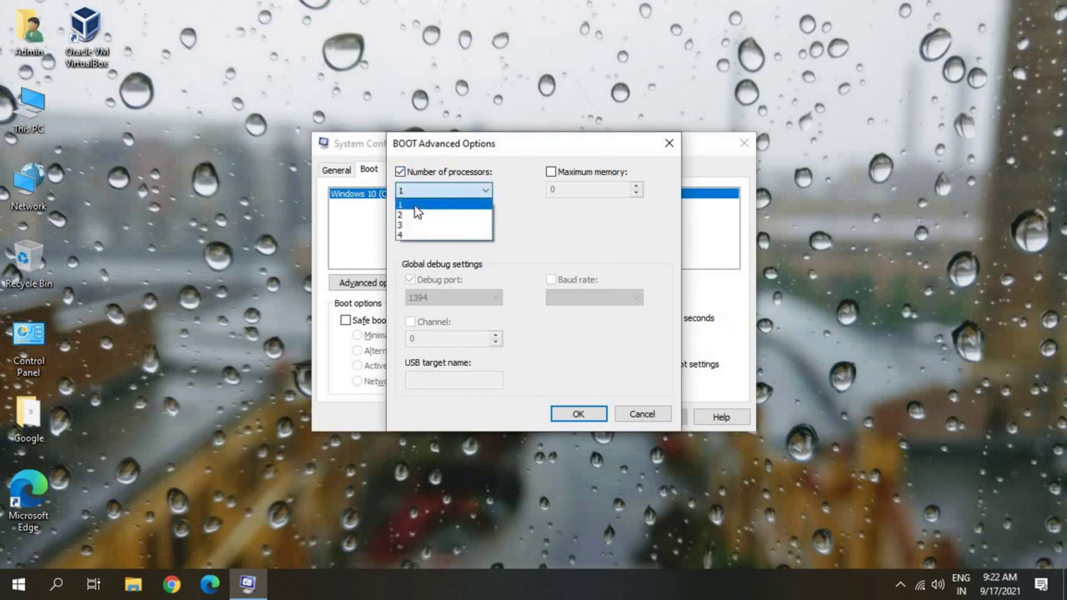
{"action": "left_click", "coordinate": [401, 237]}
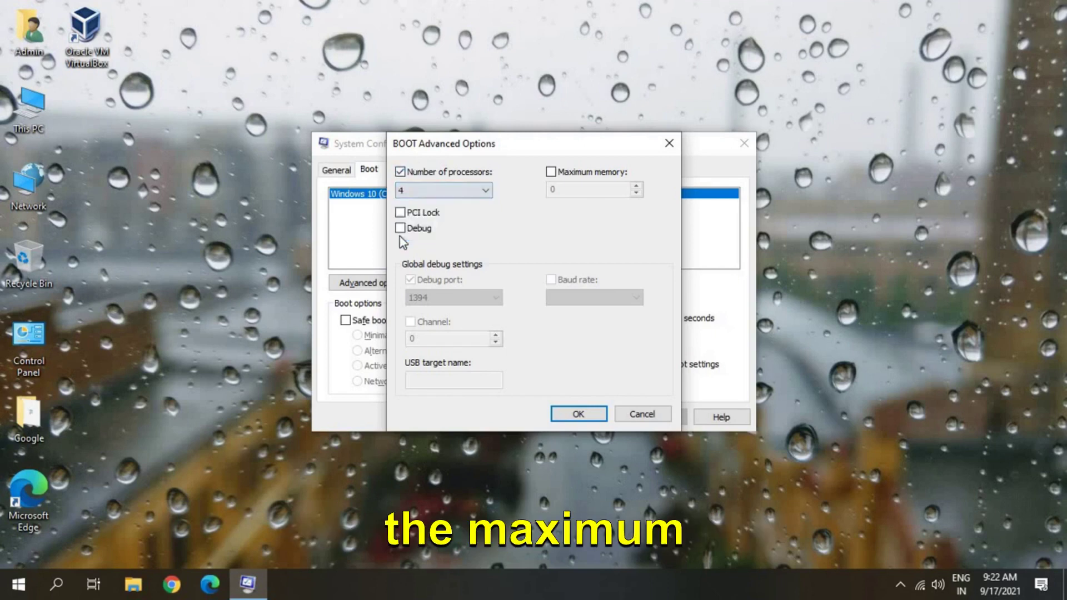
{"action": "left_click", "coordinate": [575, 415]}
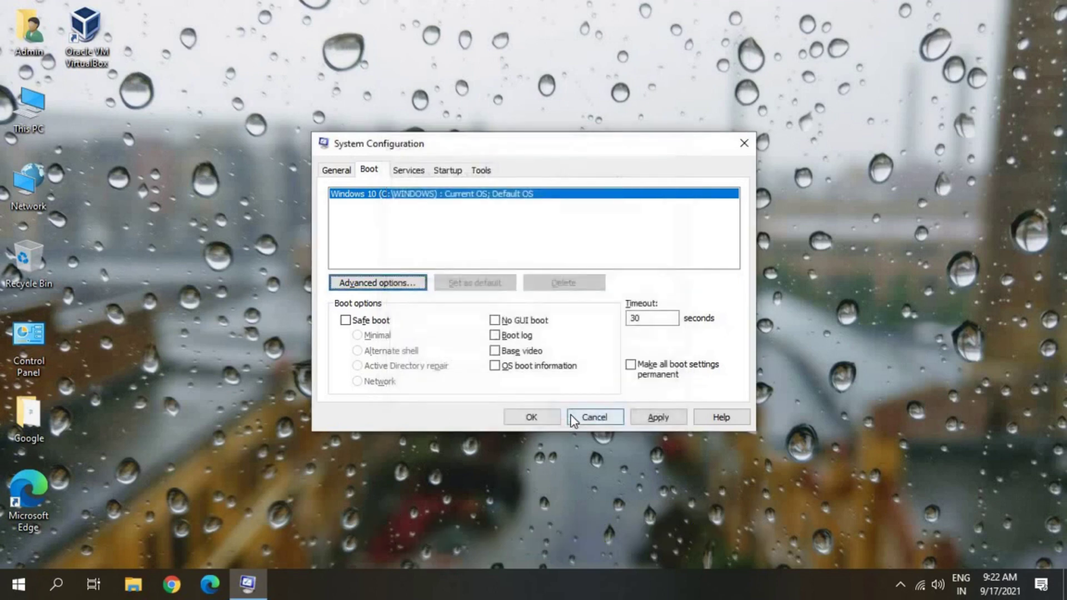
{"action": "left_click", "coordinate": [655, 417]}
{"action": "left_click", "coordinate": [535, 417]}
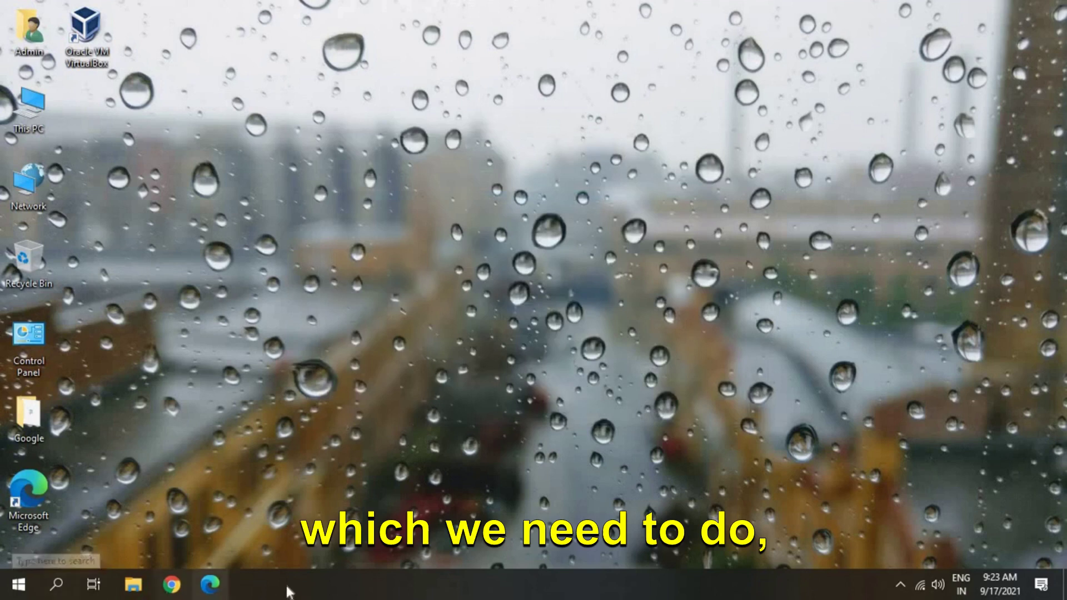
Step: Search 'power', open Power & sleep, and go to Additional power settings to list power plans
{"action": "left_click", "coordinate": [57, 586]}
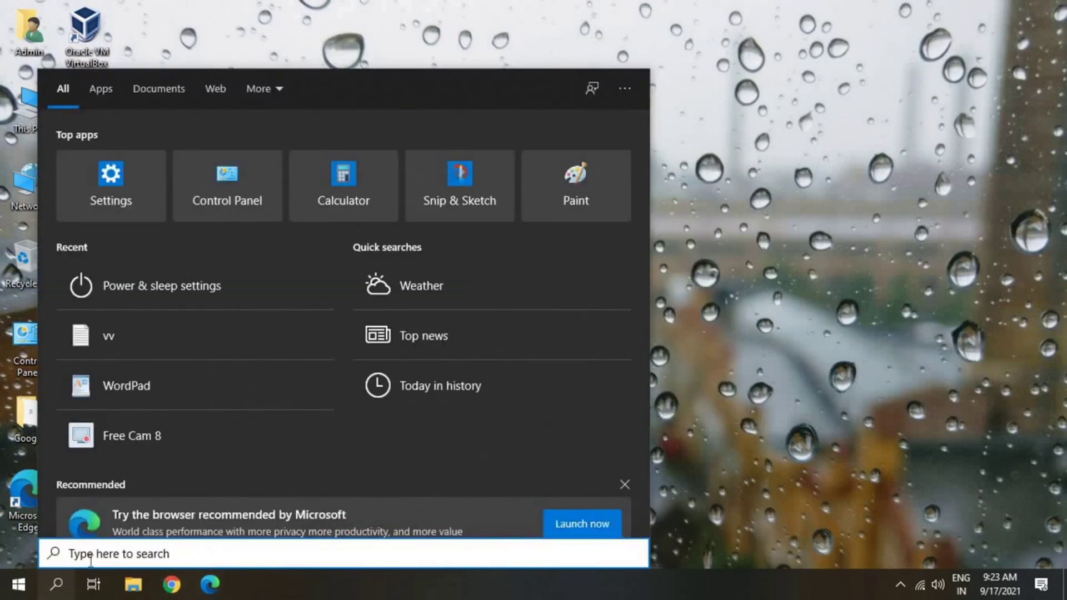
{"action": "type", "text": "power"}
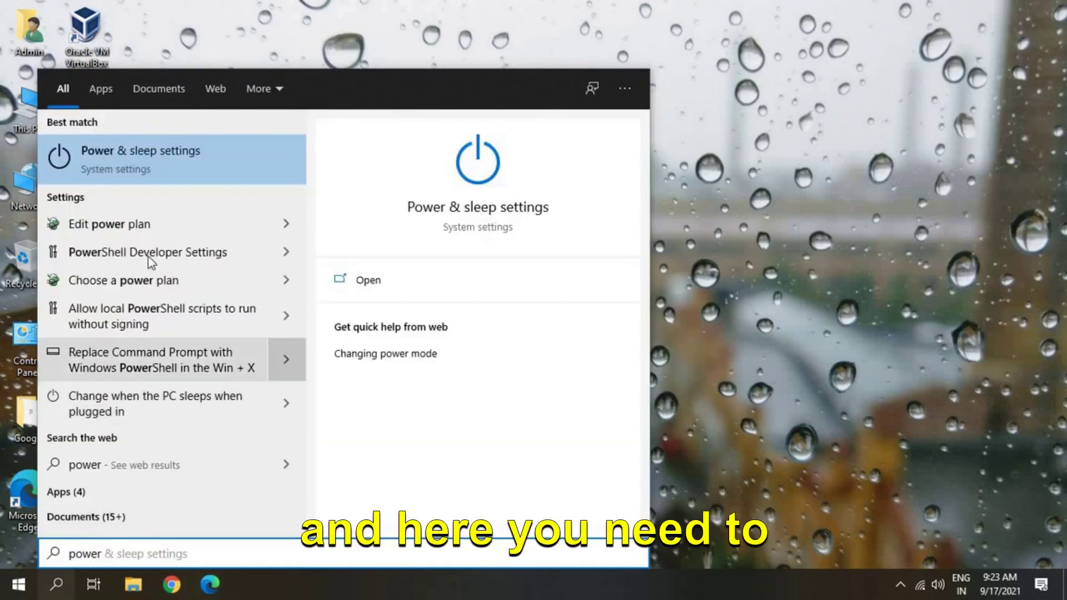
{"action": "left_click", "coordinate": [135, 159]}
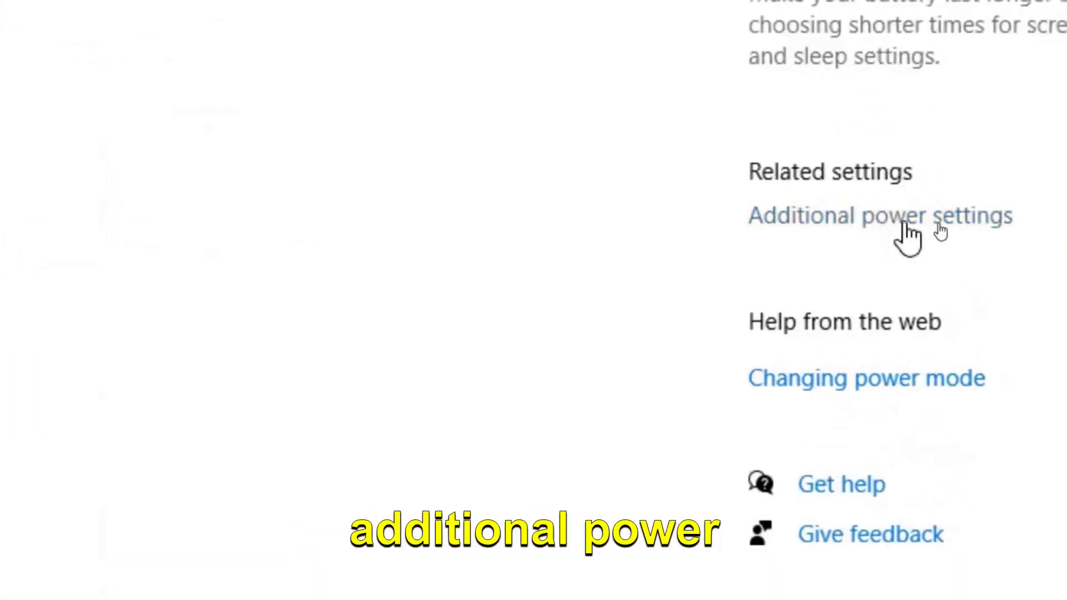
{"action": "left_click", "coordinate": [904, 229]}
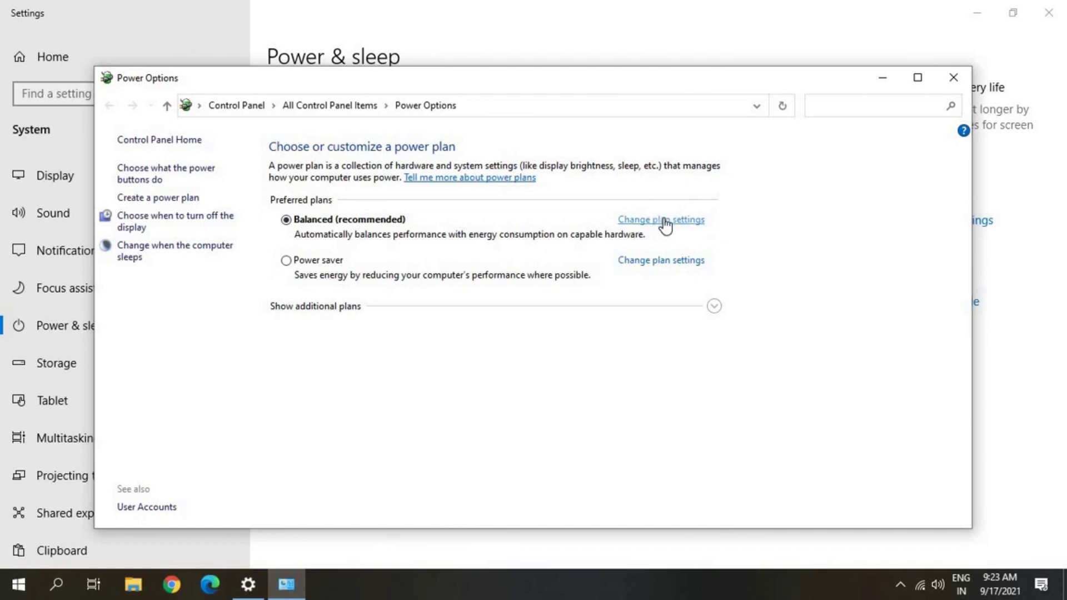
Step: Open the Balanced plan's settings and its advanced power settings dialog
{"action": "left_click", "coordinate": [664, 220]}
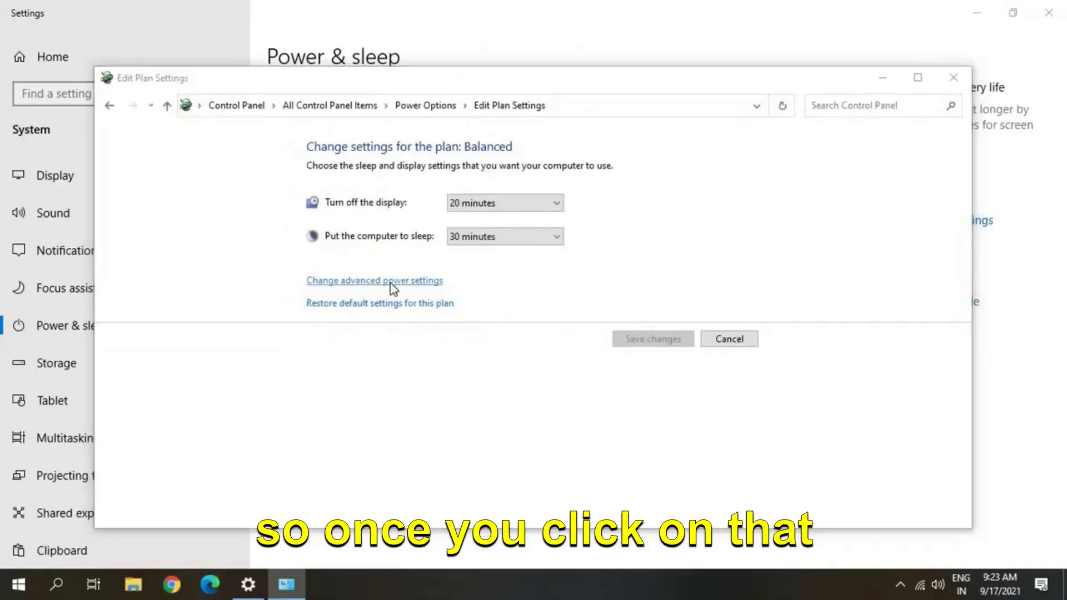
{"action": "left_click", "coordinate": [390, 283]}
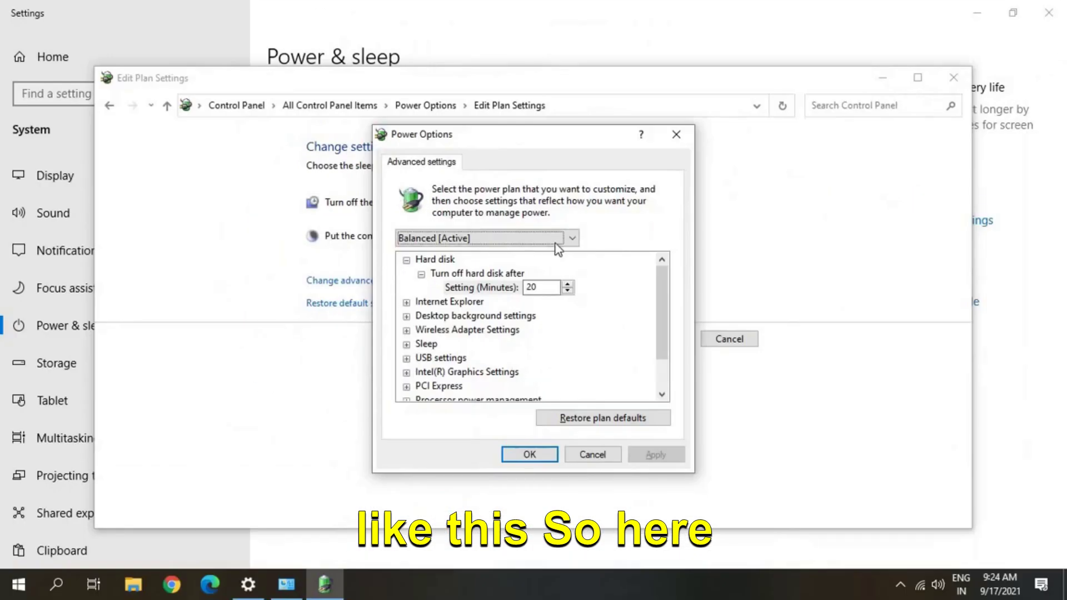
Step: Switch the advanced power settings dialog to the High performance plan
{"action": "left_click", "coordinate": [542, 237]}
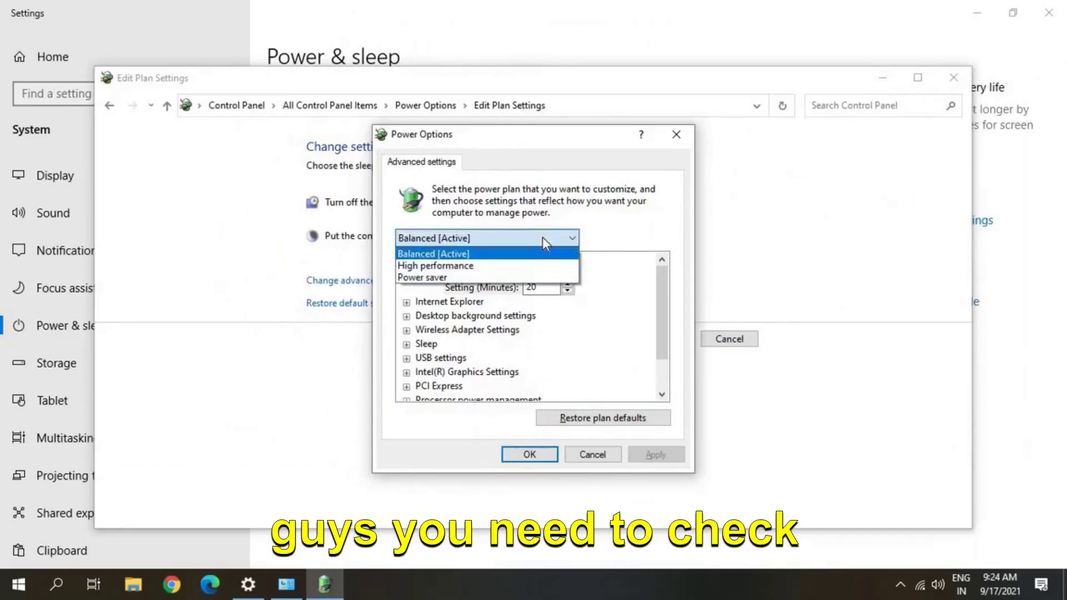
{"action": "left_click", "coordinate": [456, 267]}
{"action": "left_click", "coordinate": [476, 238]}
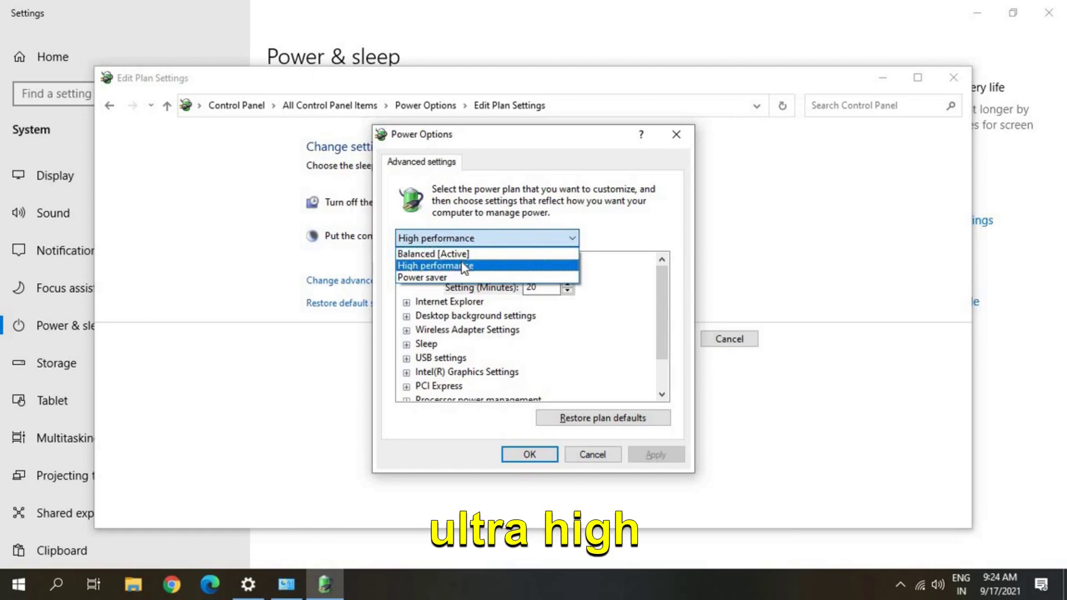
{"action": "left_click", "coordinate": [466, 268]}
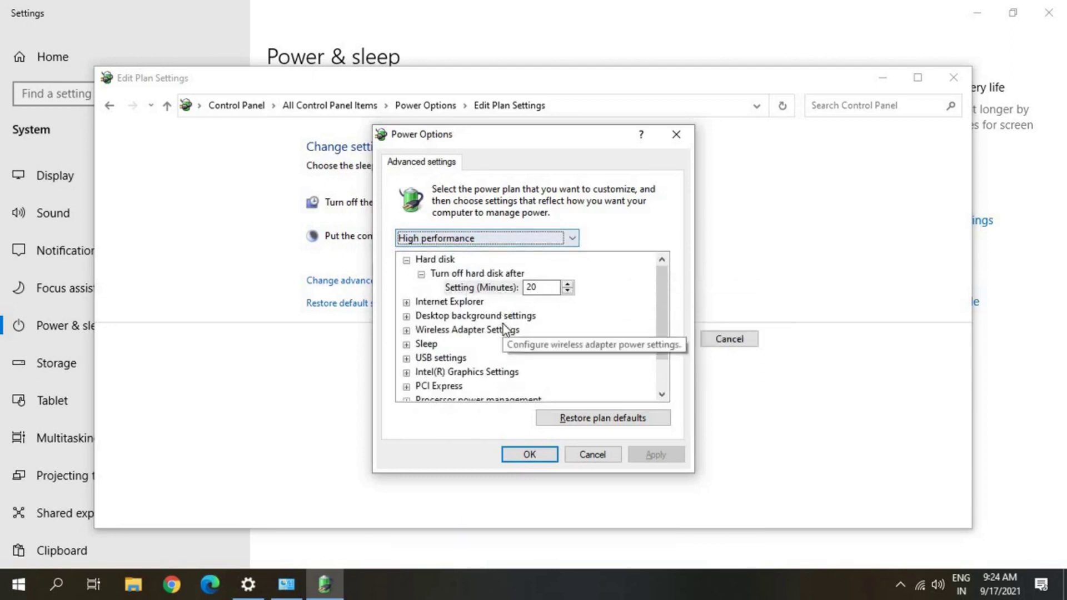
Step: Check High performance processor settings: minimum state 0%, cooling policy Active, maximum state 100%
{"action": "scroll", "coordinate": [505, 329], "scroll_direction": "down", "scroll_amount": 1}
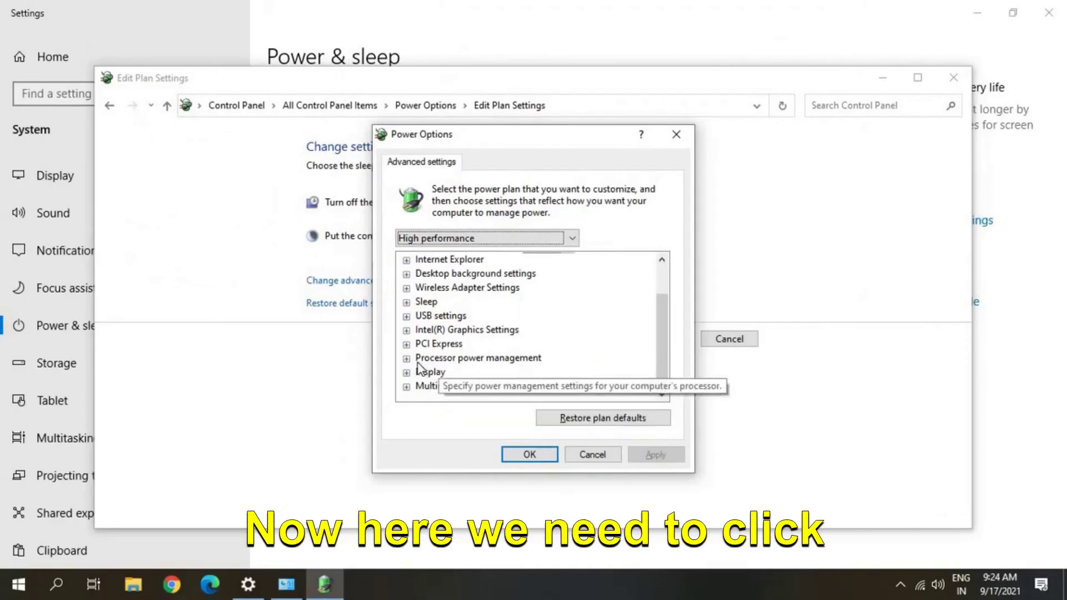
{"action": "left_click", "coordinate": [406, 358]}
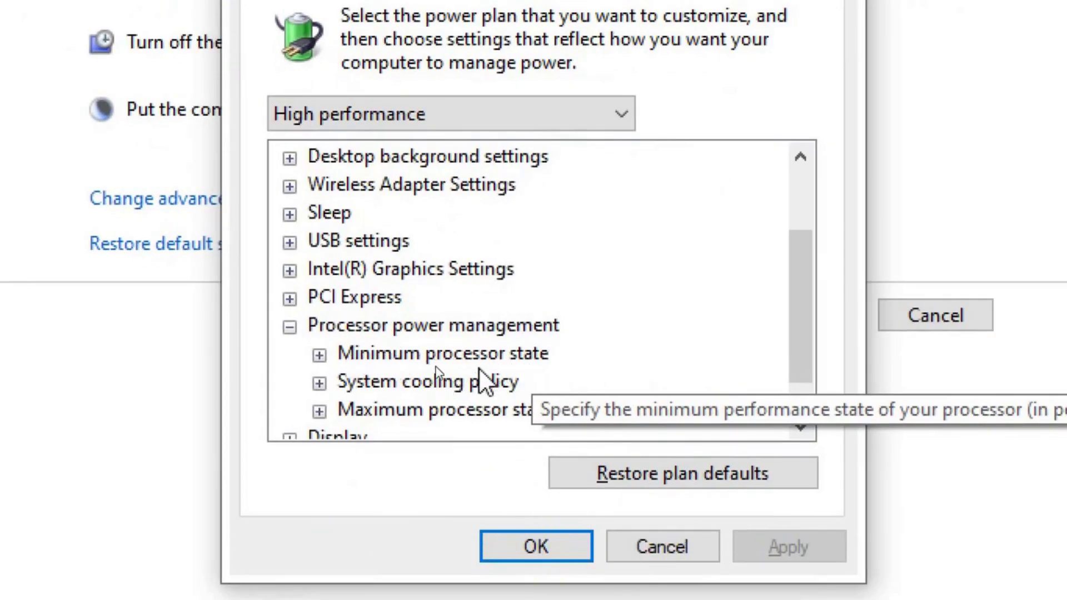
{"action": "left_click", "coordinate": [319, 355]}
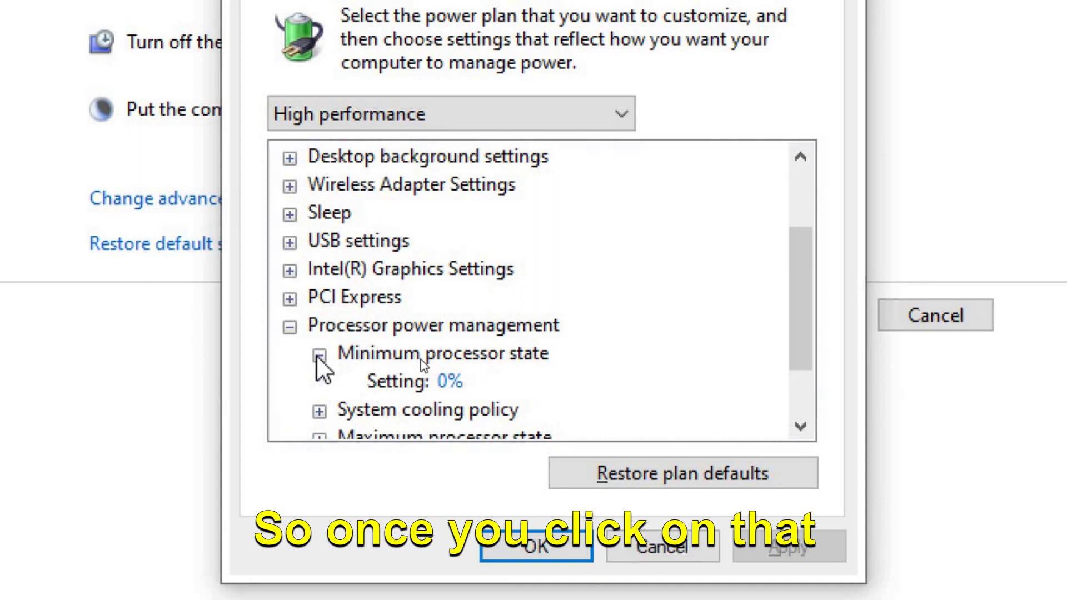
{"action": "left_click", "coordinate": [448, 383]}
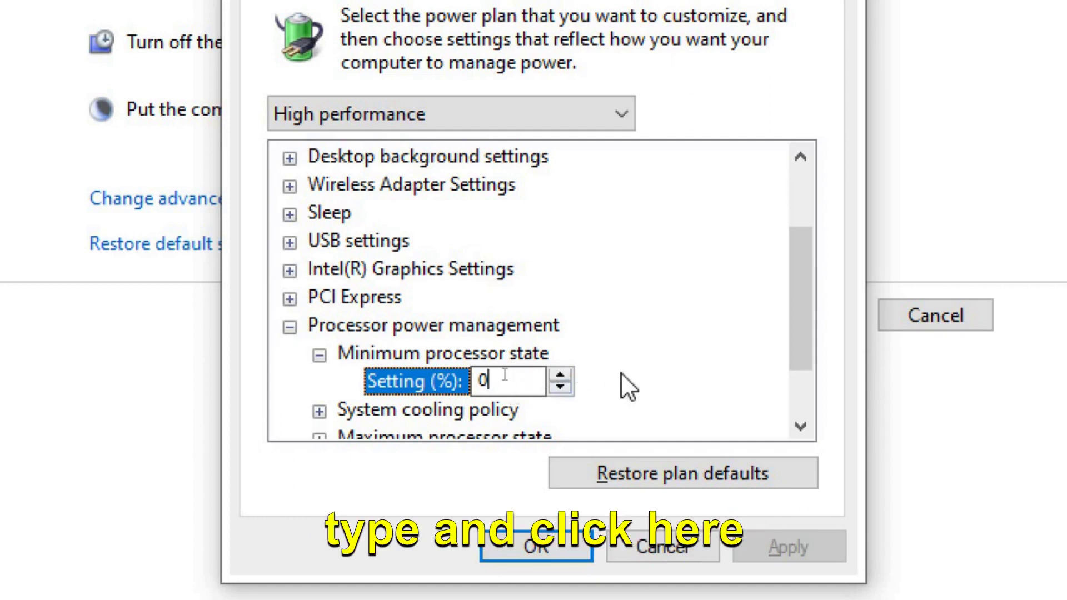
{"action": "scroll", "coordinate": [421, 382], "scroll_direction": "down", "scroll_amount": 1}
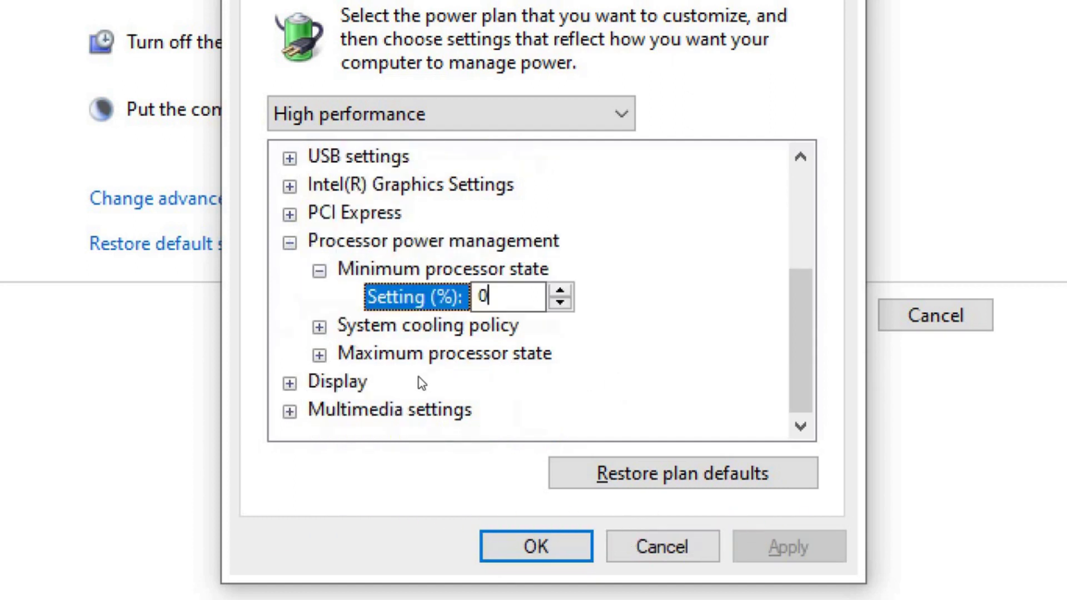
{"action": "left_click", "coordinate": [319, 327]}
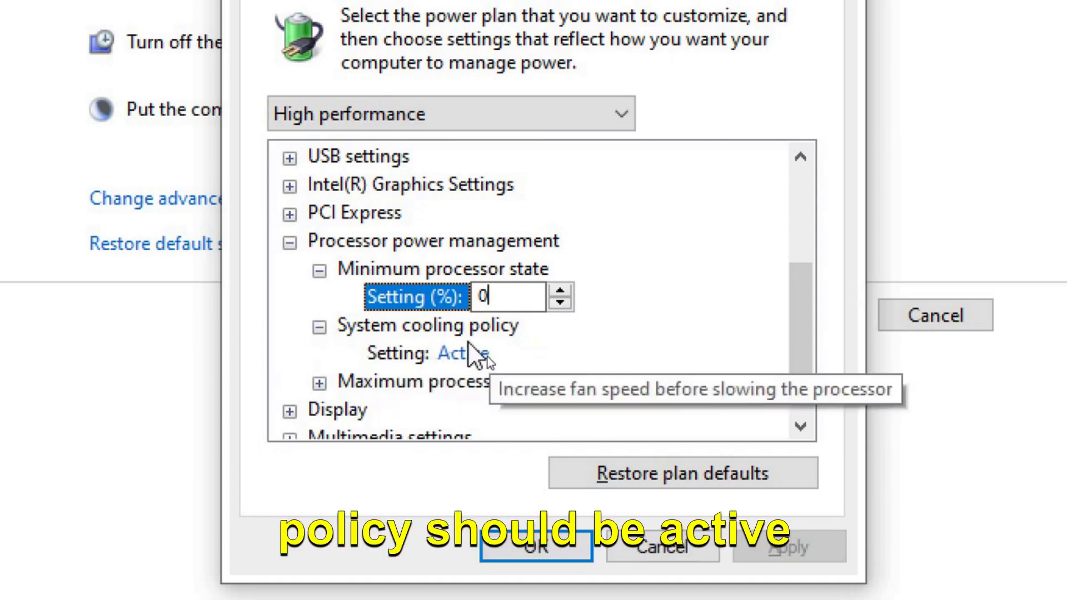
{"action": "left_click", "coordinate": [319, 384]}
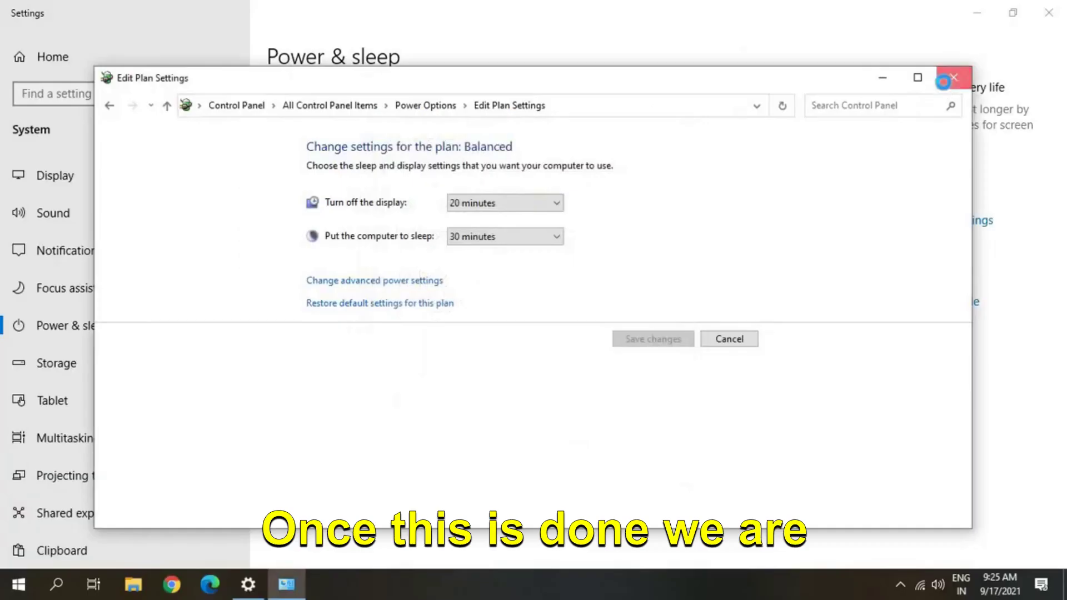
Step: Close the Edit Plan Settings window and the Settings window
{"action": "left_click", "coordinate": [953, 78]}
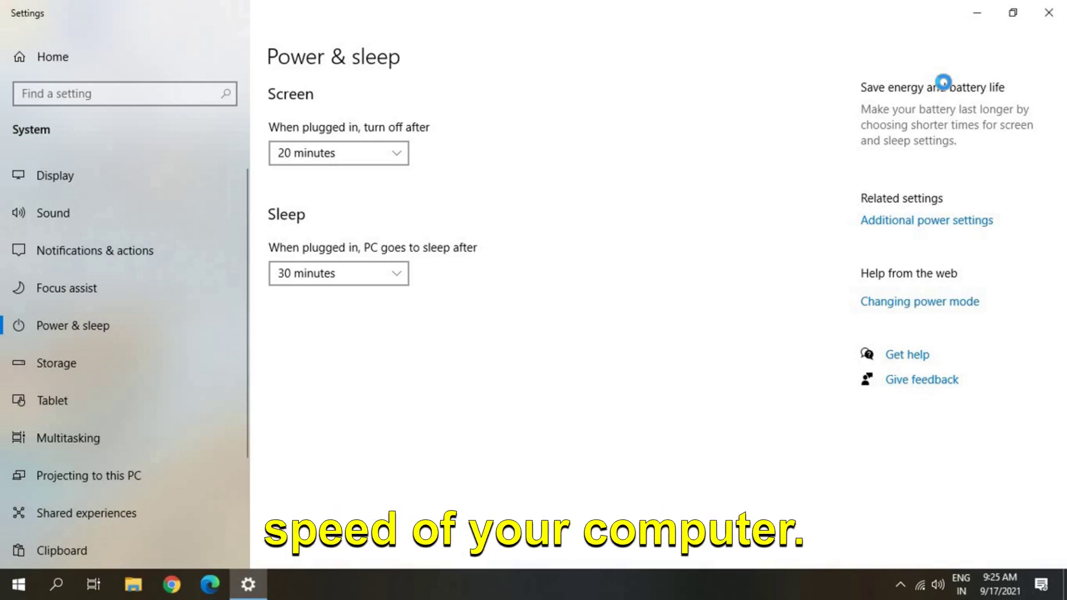
{"action": "left_click", "coordinate": [1049, 12]}
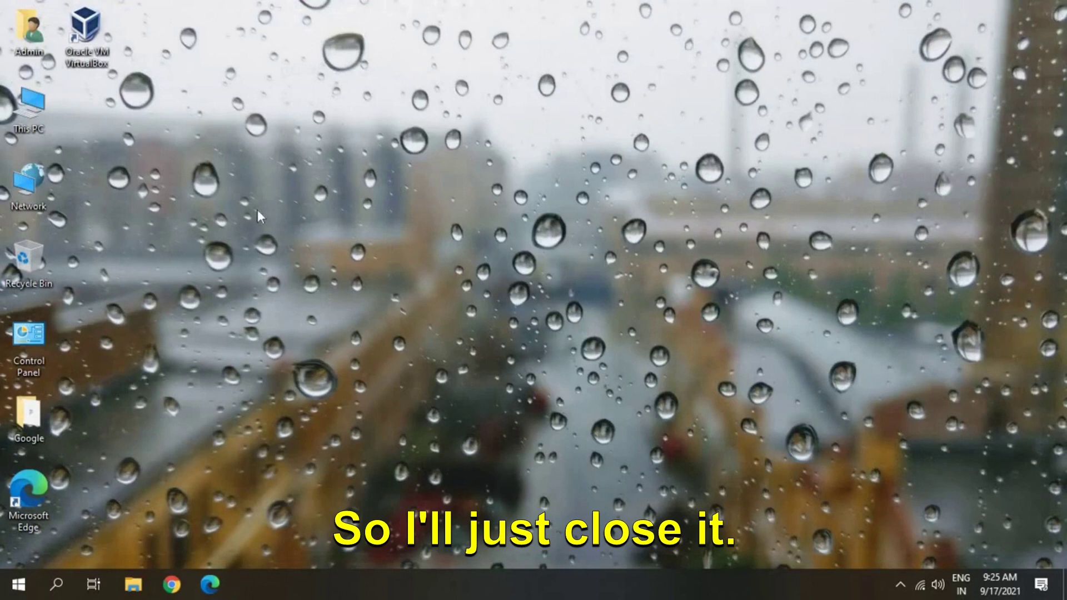
Step: Open Task Manager's Startup list and select the Cortana and Intel Driver & Support Assistant entries
{"action": "right_click", "coordinate": [19, 585]}
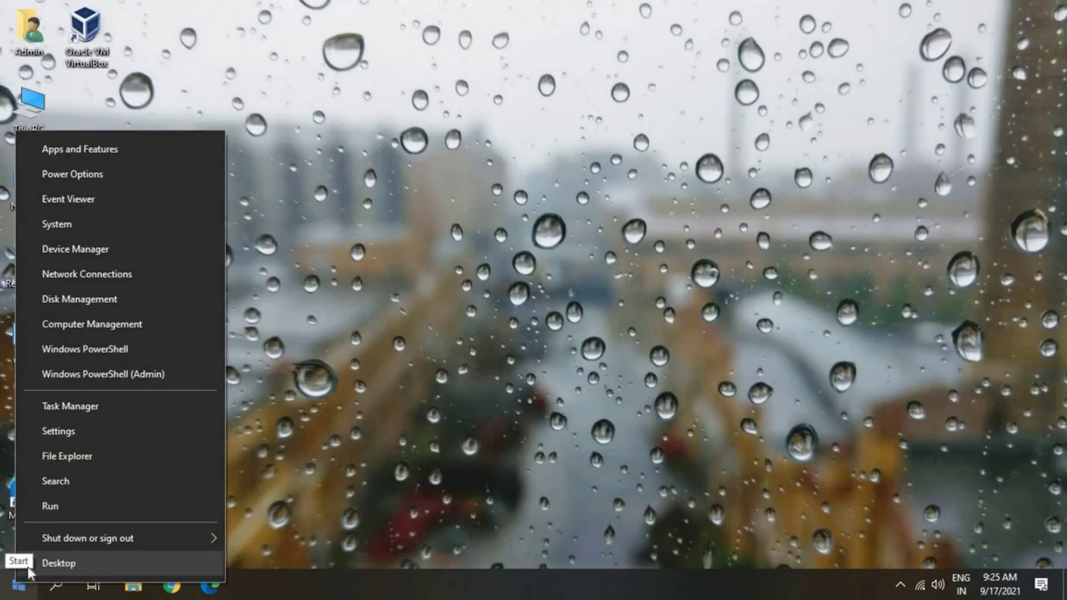
{"action": "left_click", "coordinate": [89, 407]}
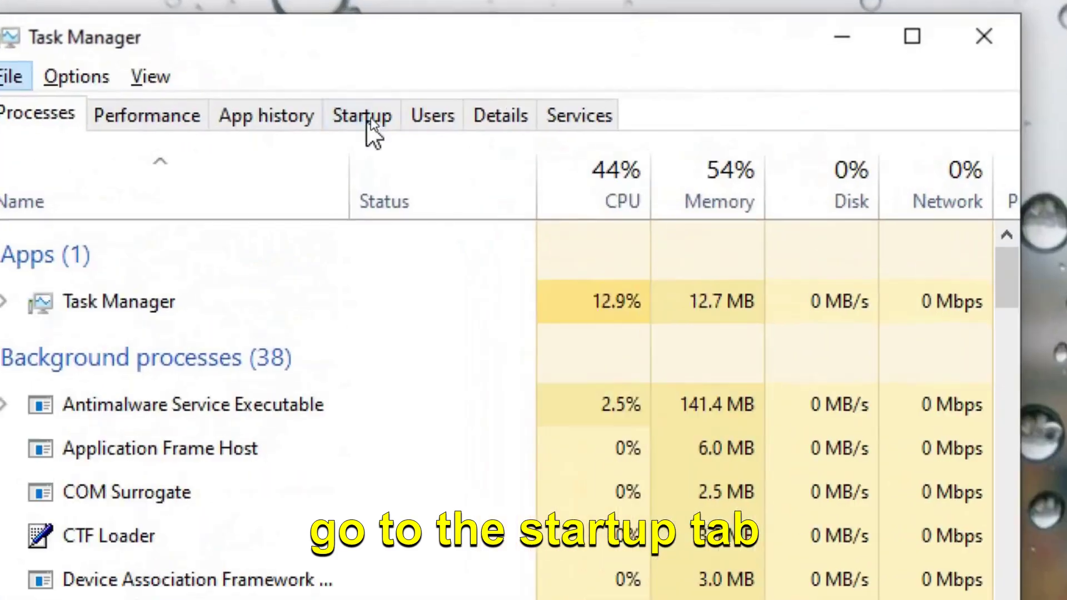
{"action": "left_click", "coordinate": [376, 115]}
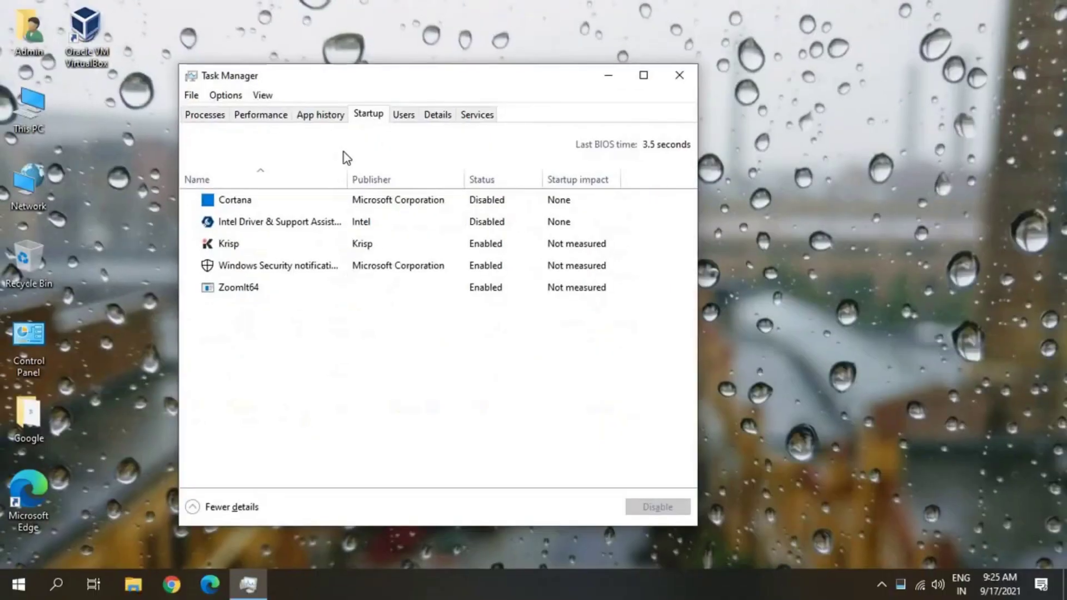
{"action": "left_click", "coordinate": [395, 200]}
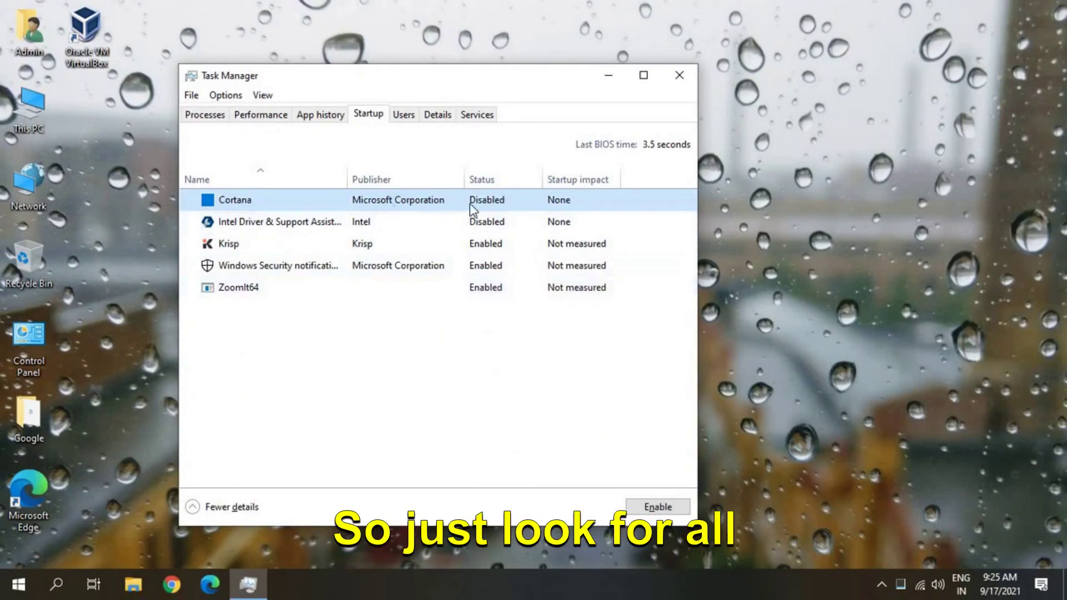
{"action": "left_click", "coordinate": [478, 222]}
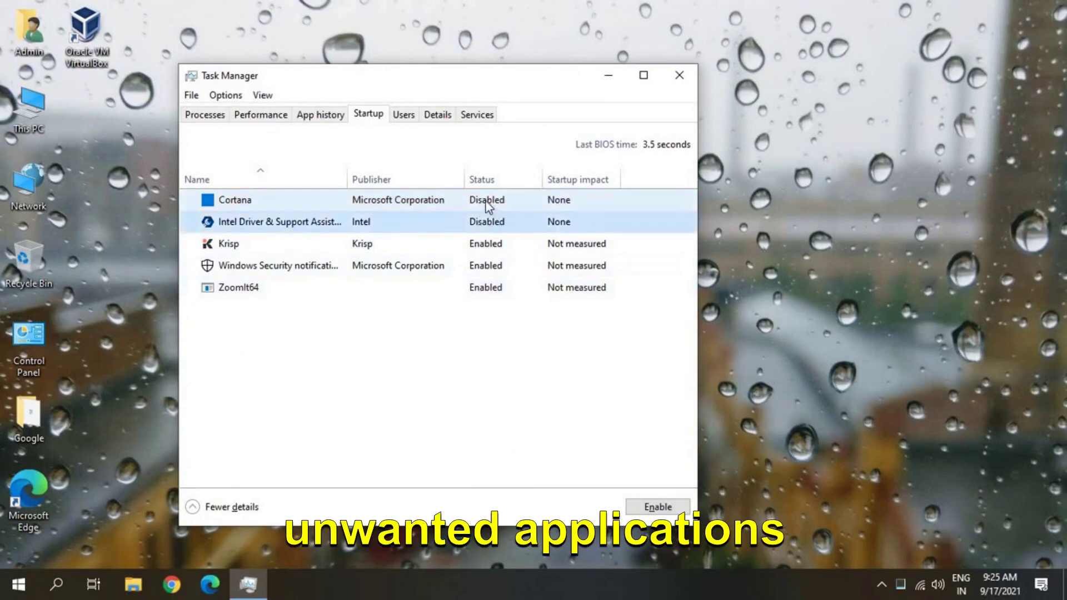
Step: Inspect Cortana's Enable/Disable startup options, leaving it disabled
{"action": "right_click", "coordinate": [486, 202]}
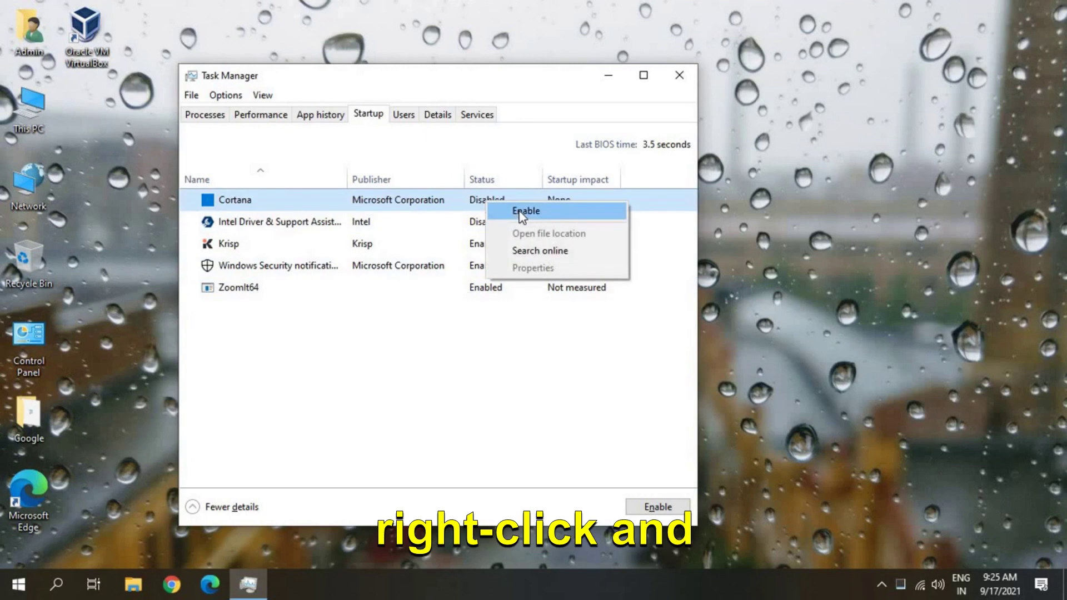
{"action": "left_click", "coordinate": [436, 319]}
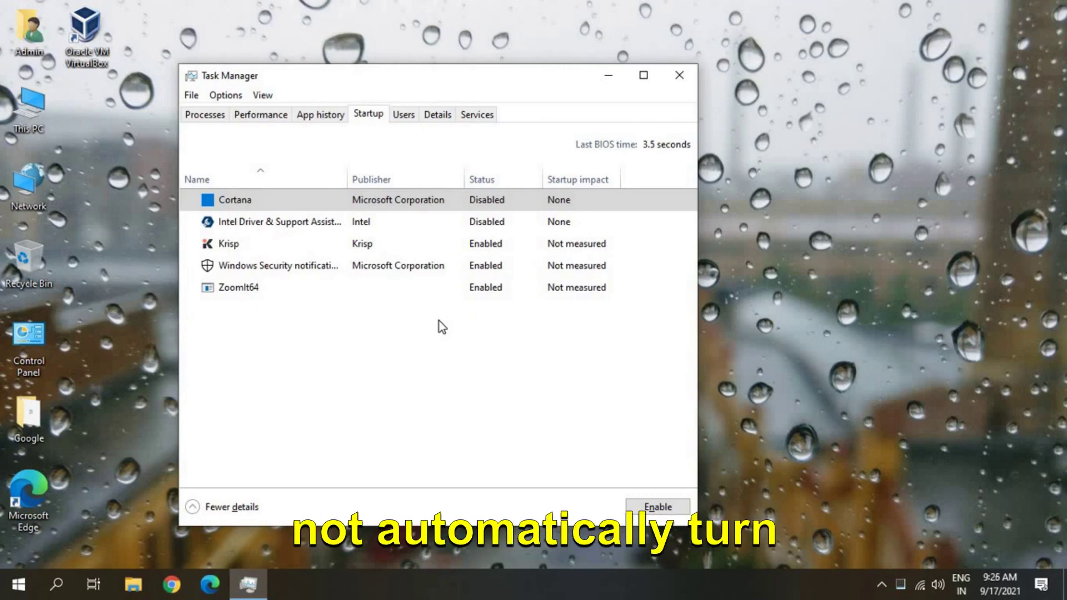
{"action": "left_click", "coordinate": [391, 298]}
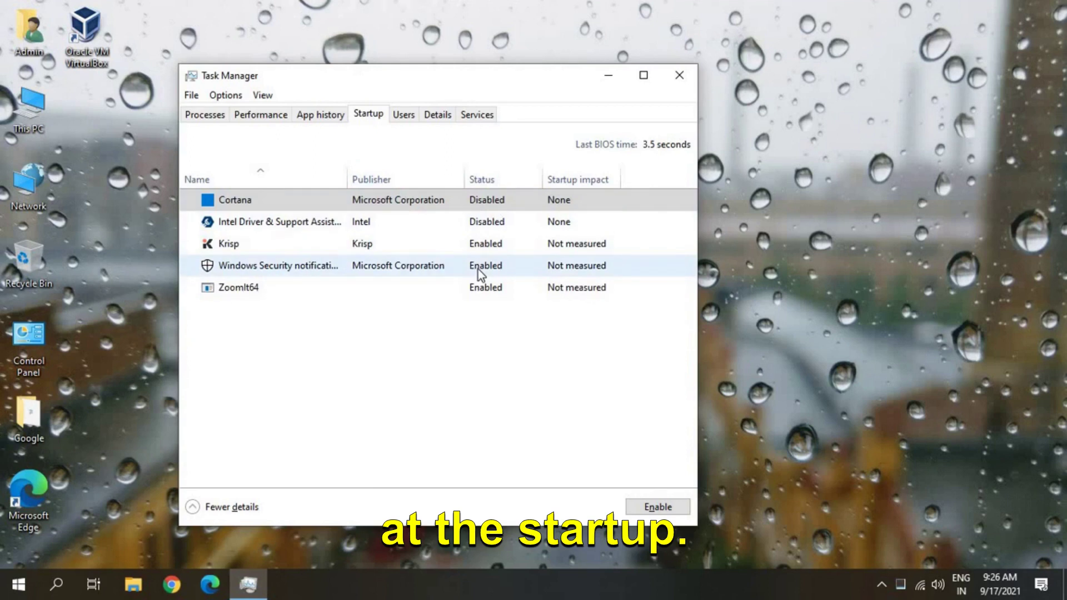
{"action": "left_click", "coordinate": [224, 203]}
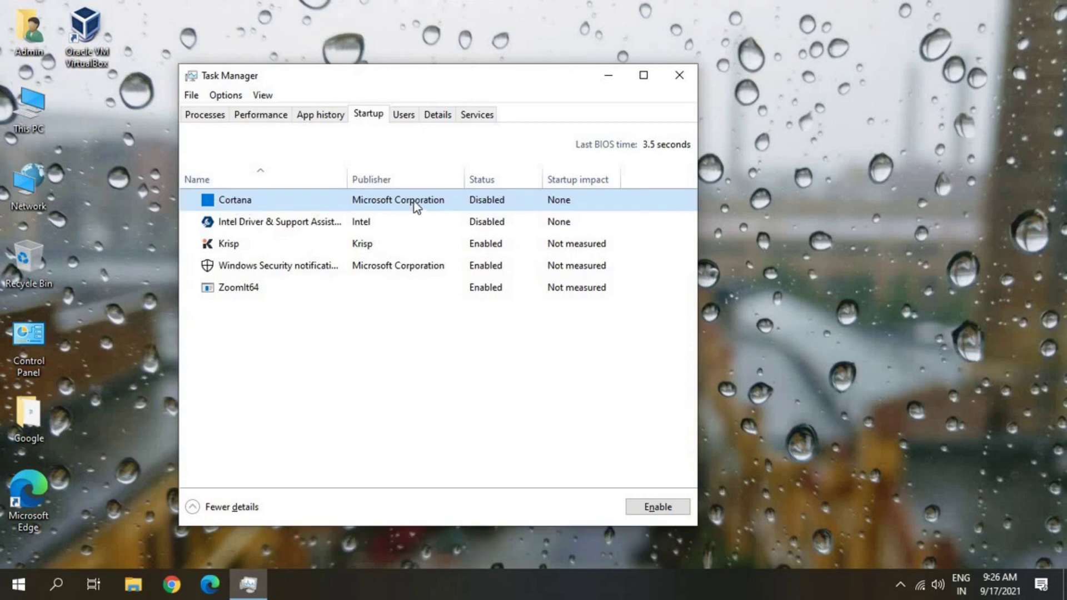
{"action": "right_click", "coordinate": [428, 195]}
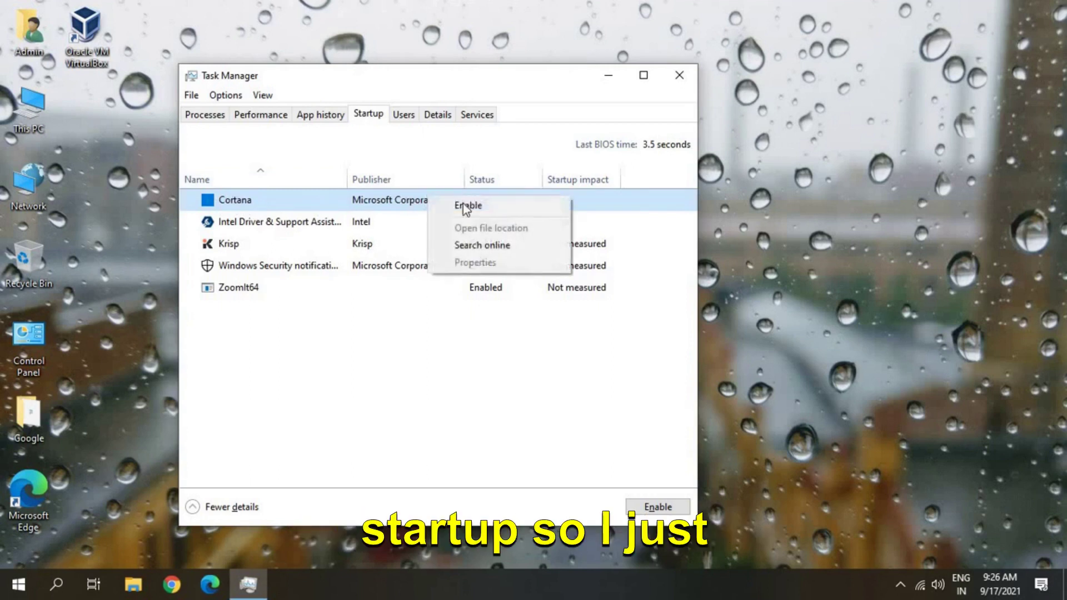
{"action": "left_click", "coordinate": [402, 357]}
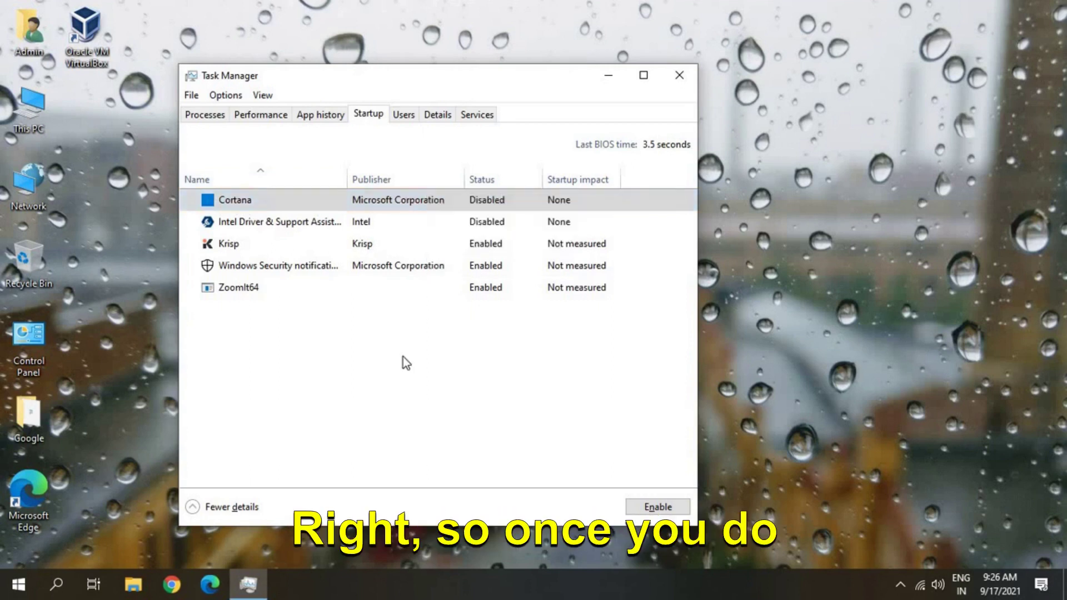
Step: Close Task Manager with Alt+F4
{"action": "key", "text": "alt+F4"}
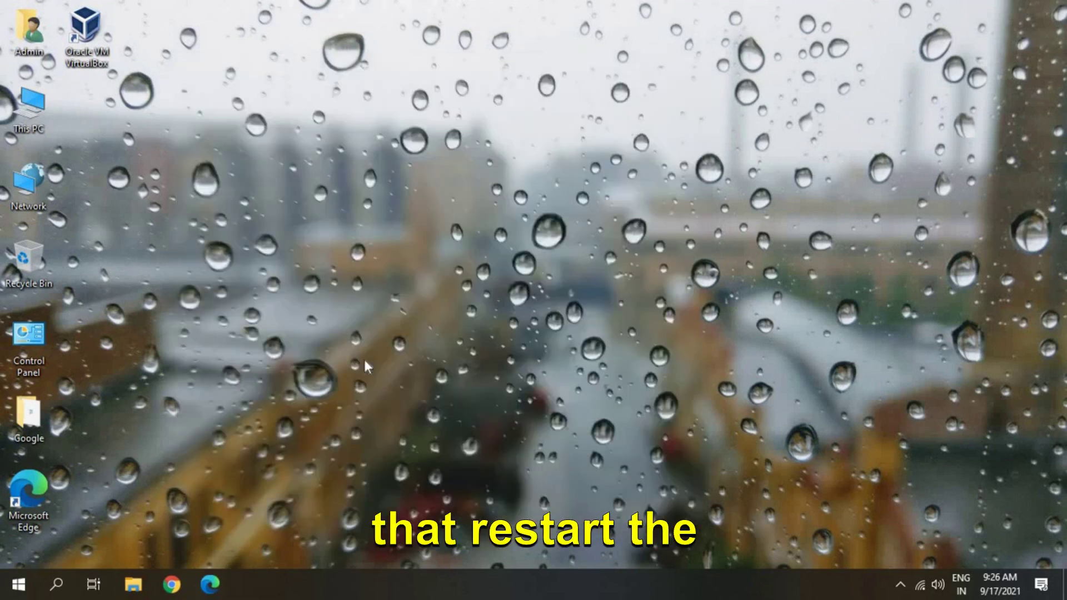